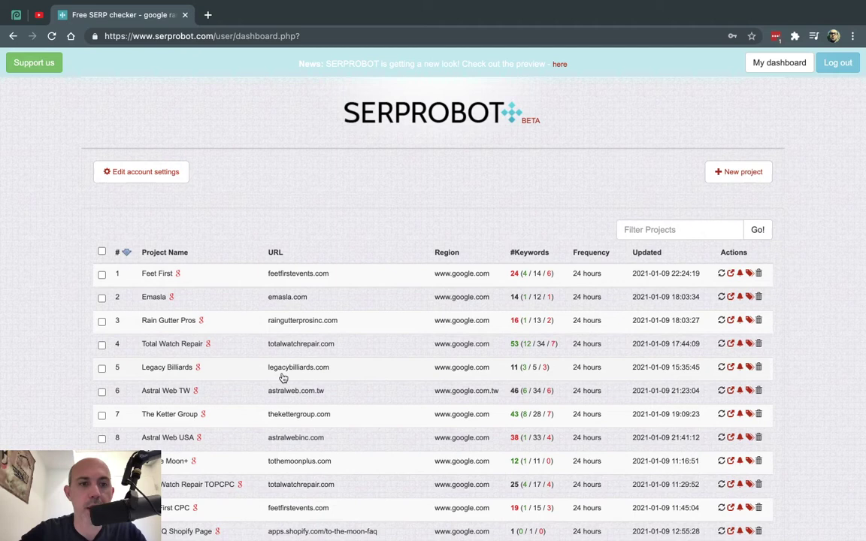
- Open the Astral Web USA project and review its region, device settings and keyword list
left_click(170, 439)
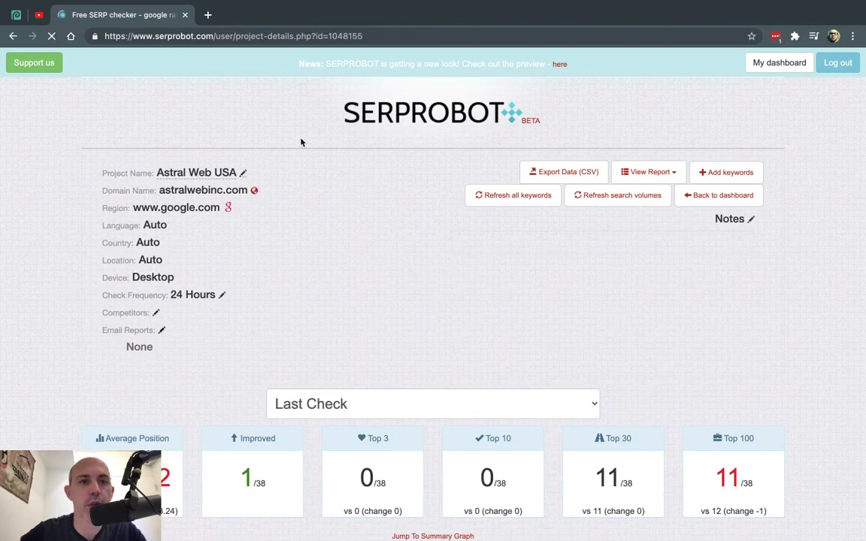
left_click_drag(108, 209, 250, 211)
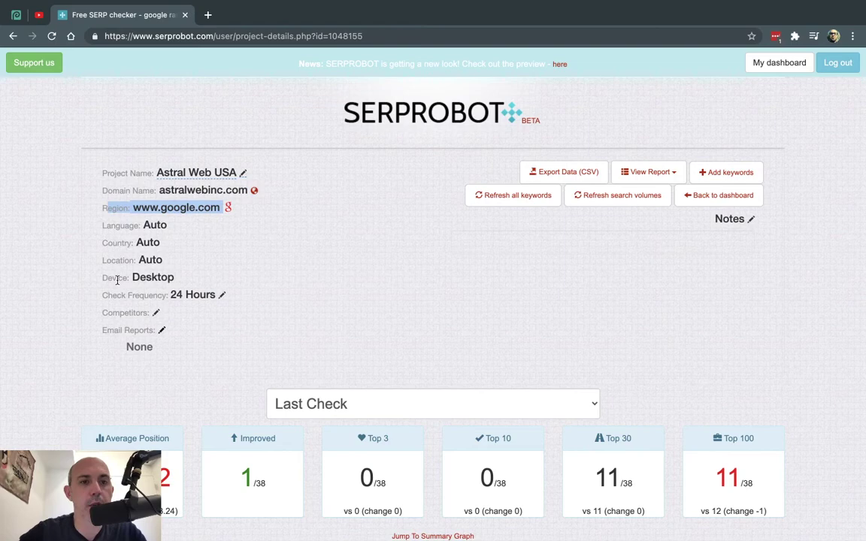
left_click(153, 238)
scroll(257, 267, "down", 6)
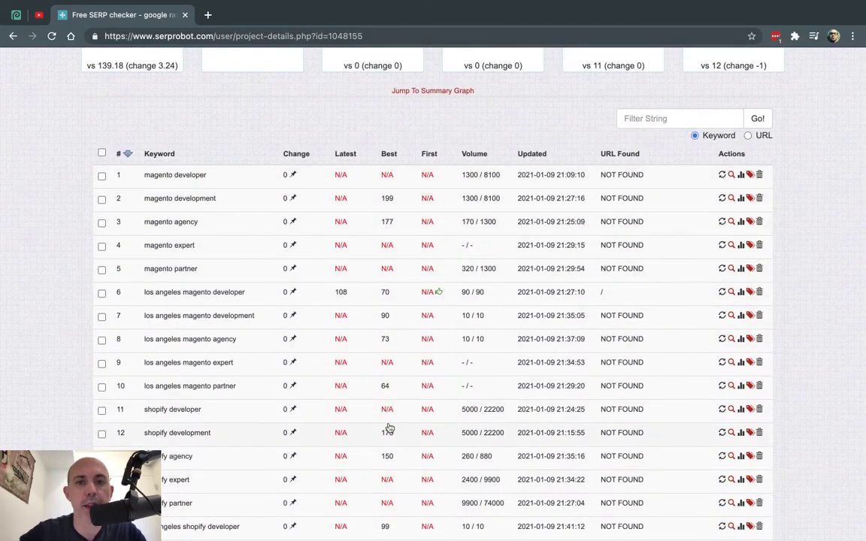
scroll(387, 429, "up", 6)
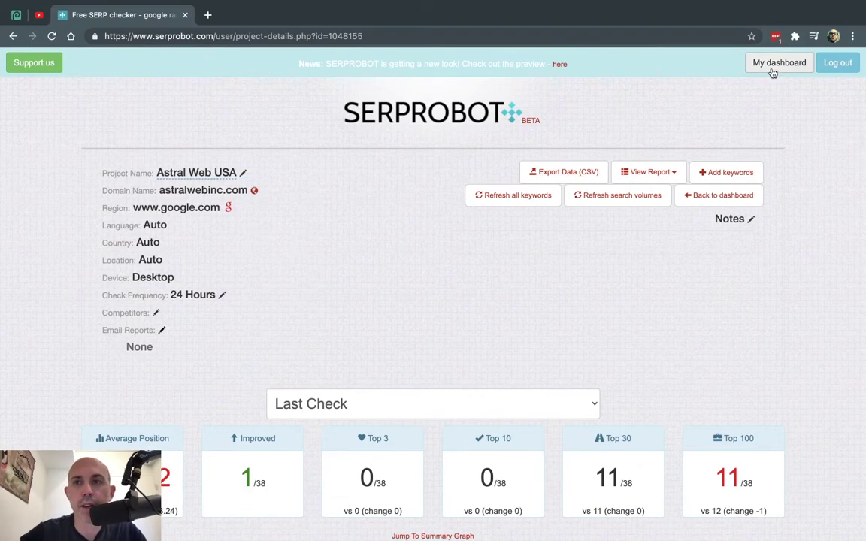
- Return to the dashboard and start a new project named "TEST Astral Web"
left_click(778, 63)
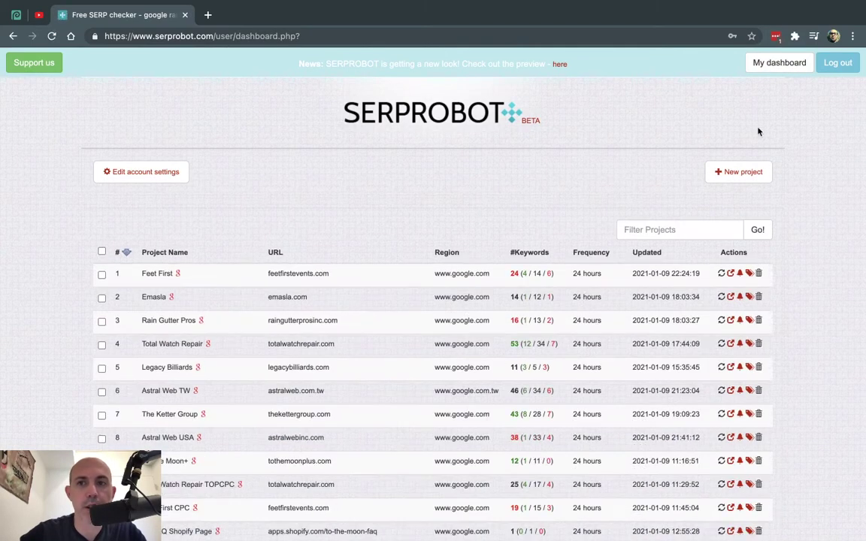
left_click(740, 179)
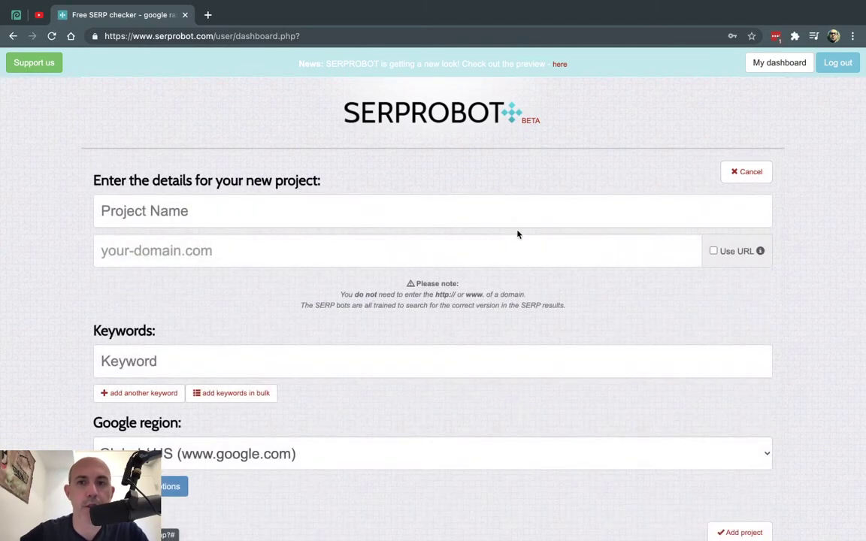
left_click(346, 213)
type("TES")
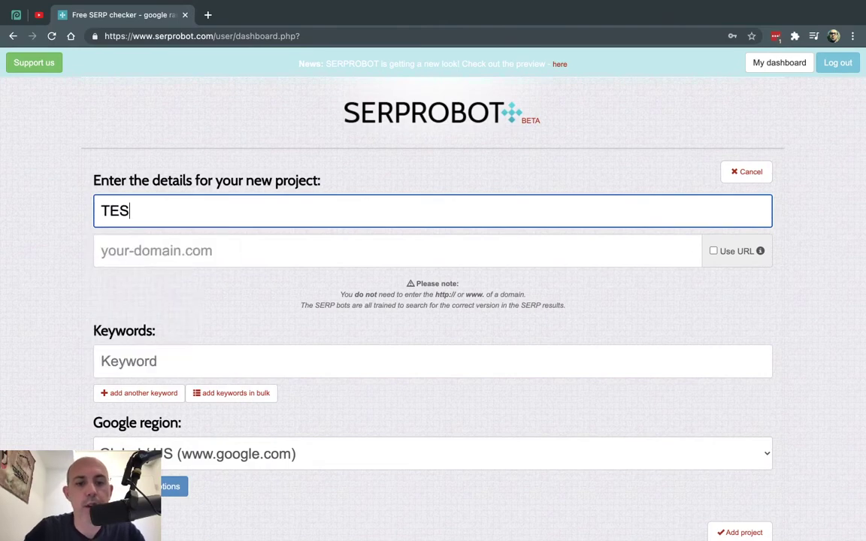
type("T Astral Web")
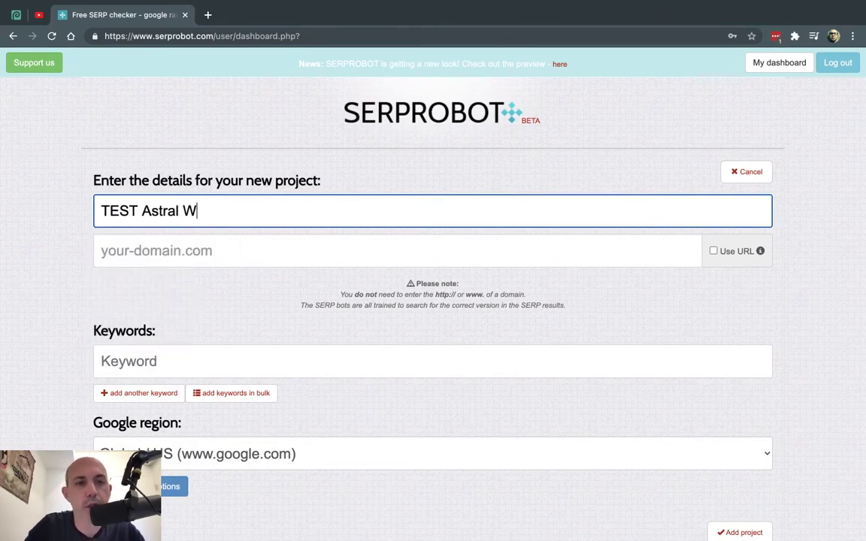
- Set the new project's domain to astralwebinc.com
key("Tab")
type("astralweb.co")
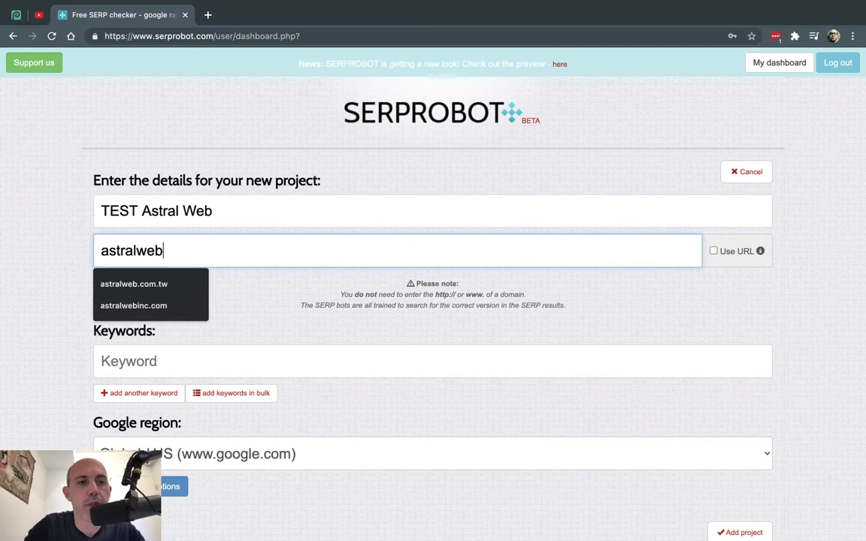
key("BackSpace")
key("BackSpace")
key("BackSpace")
type("inc.com")
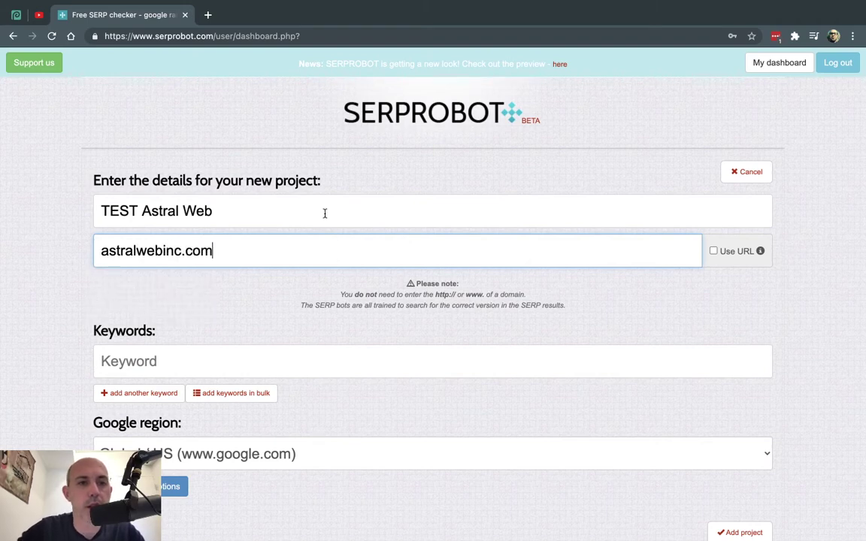
left_click(117, 285)
scroll(118, 287, "down", 1)
scroll(116, 287, "down", 4)
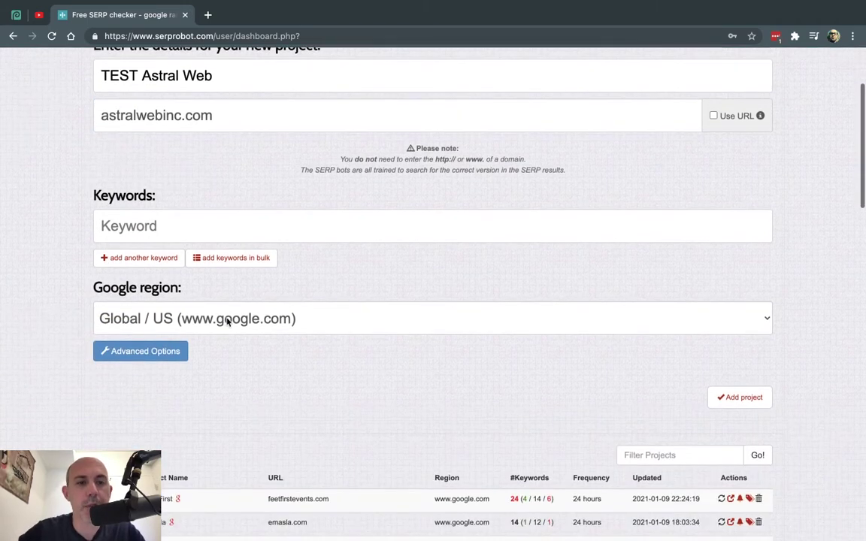
left_click(226, 321)
scroll(280, 360, "down", 20)
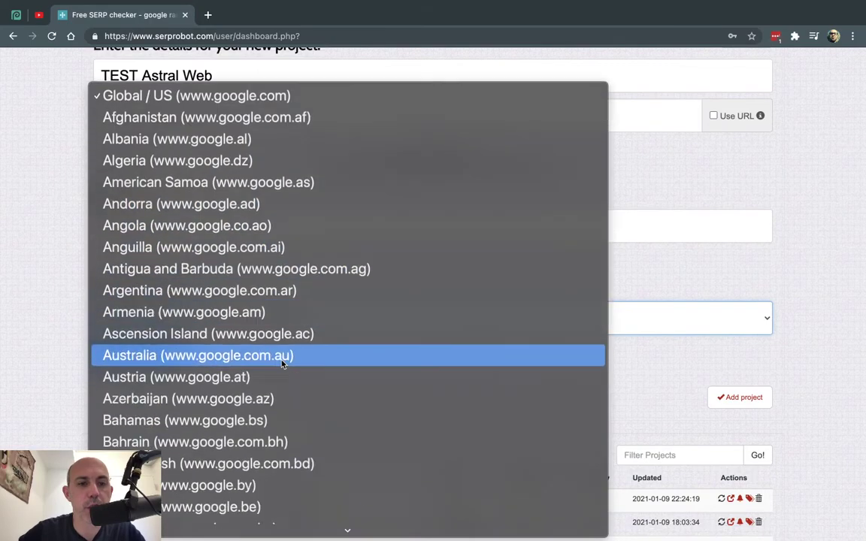
scroll(282, 363, "down", 10)
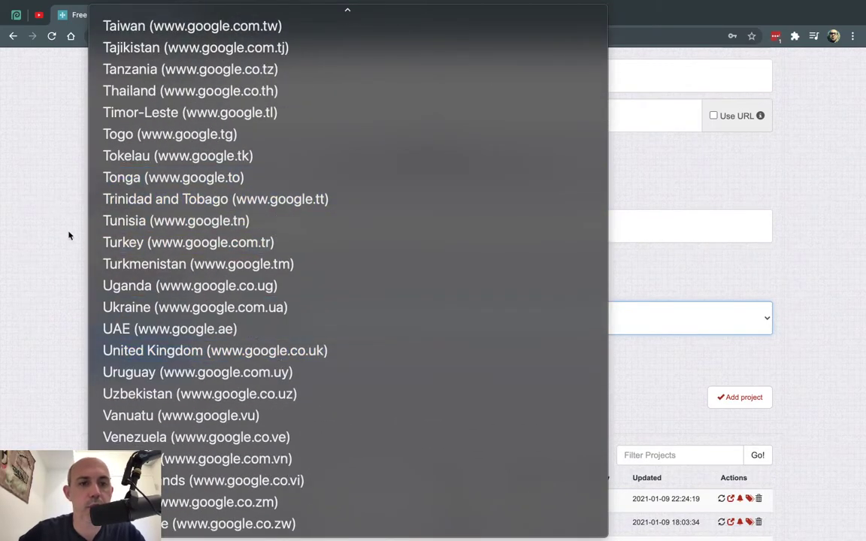
scroll(192, 277, "up", 20)
scroll(193, 277, "up", 10)
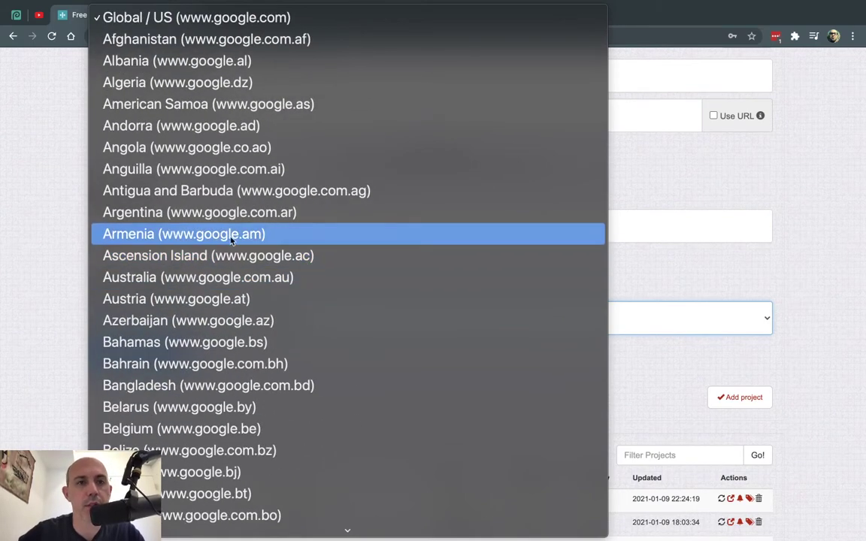
left_click(277, 20)
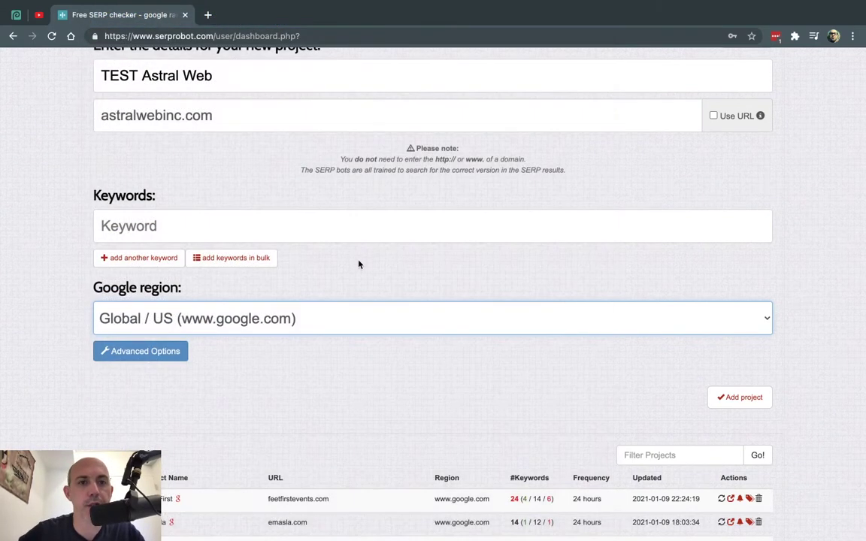
left_click(354, 281)
- Enter "magento developer" as the new project's first keyword
left_click(197, 221)
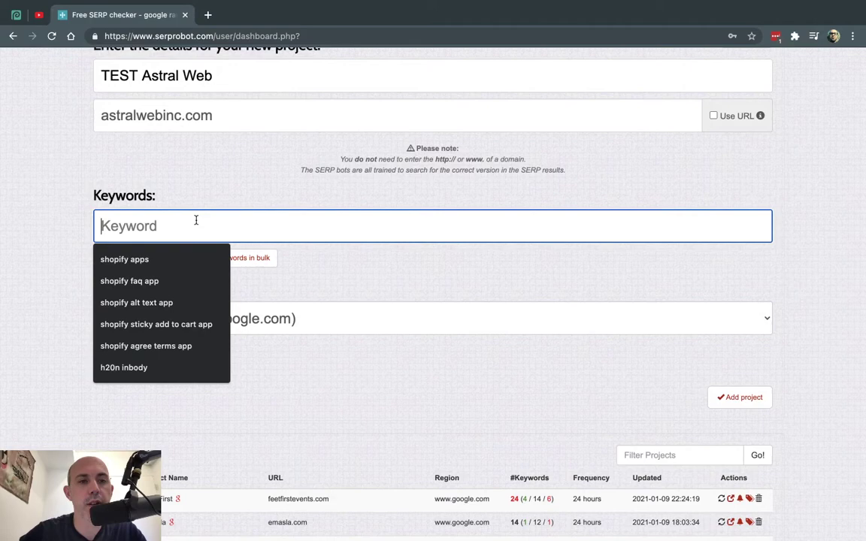
left_click(339, 260)
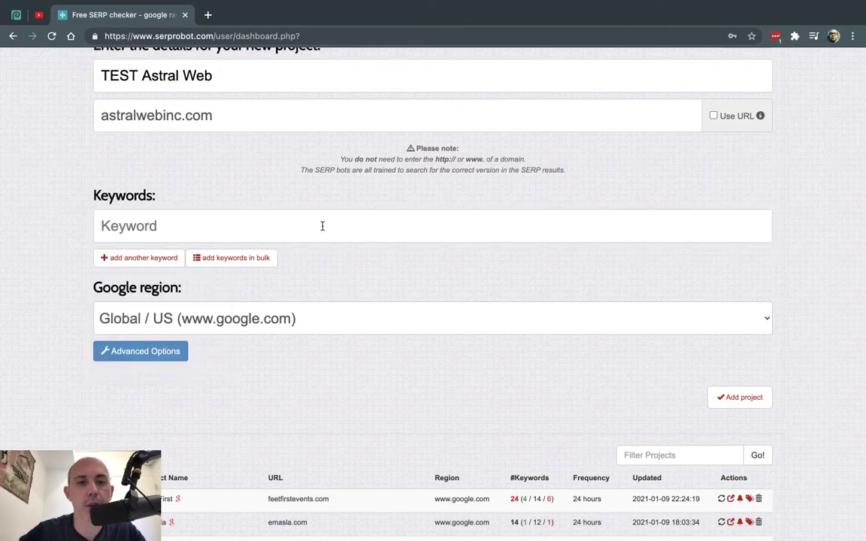
left_click(322, 226)
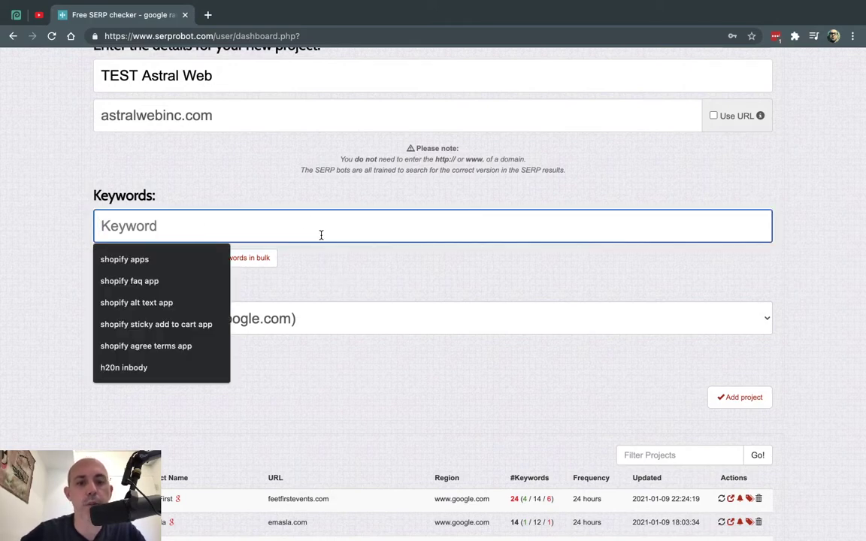
type("ma")
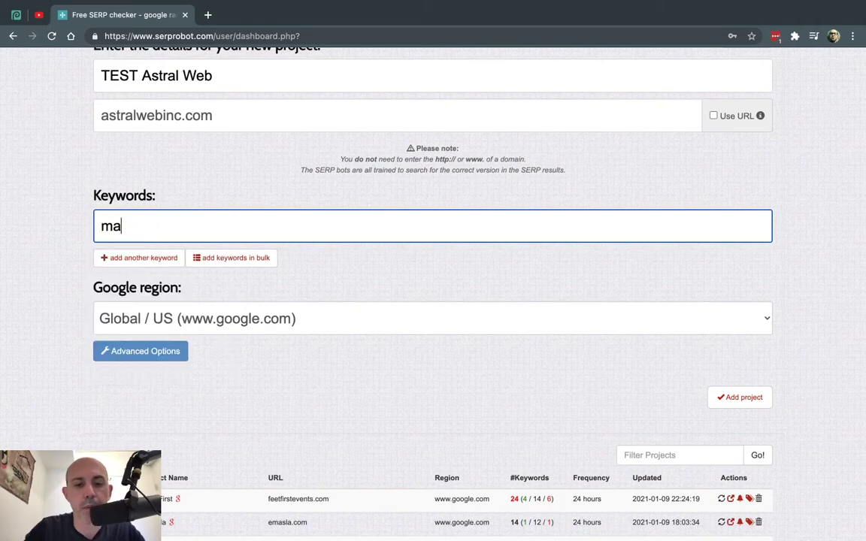
type("gento develeope")
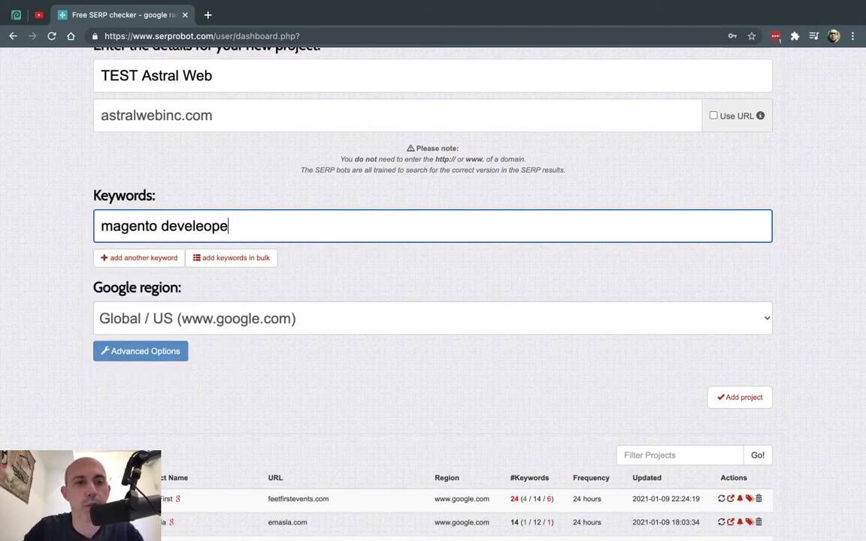
key("BackSpace")
key("BackSpace")
key("BackSpace")
type("pe")
key("BackSpace")
key("BackSpace")
key("BackSpace")
type("oper")
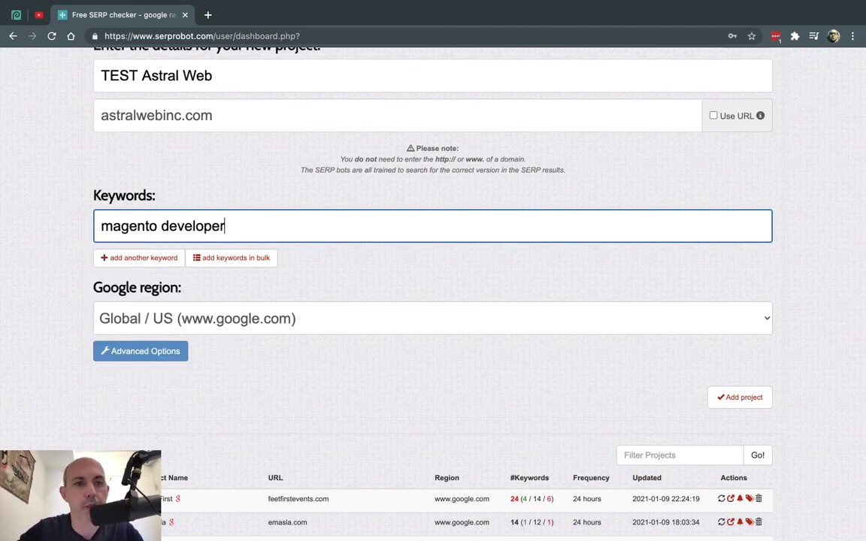
left_click(386, 281)
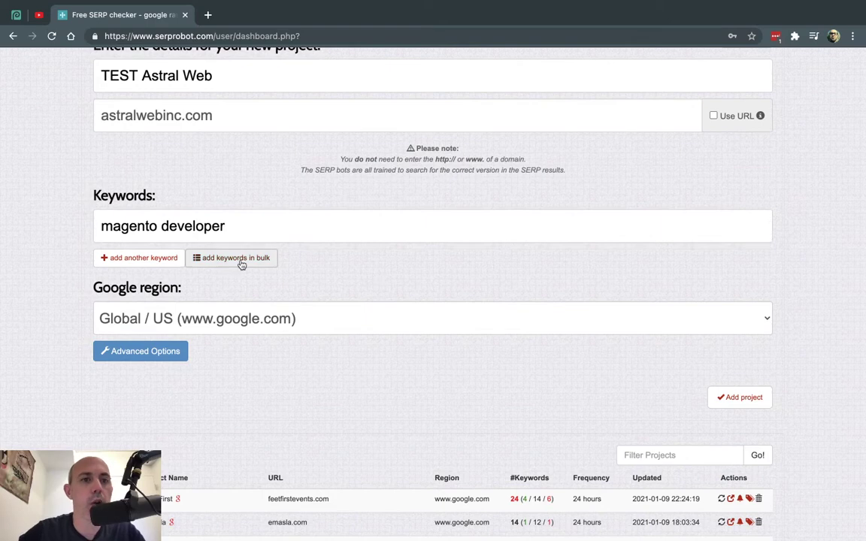
- Add two extra keyword fields and switch the keyword entry to bulk mode
left_click(149, 261)
left_click(141, 299)
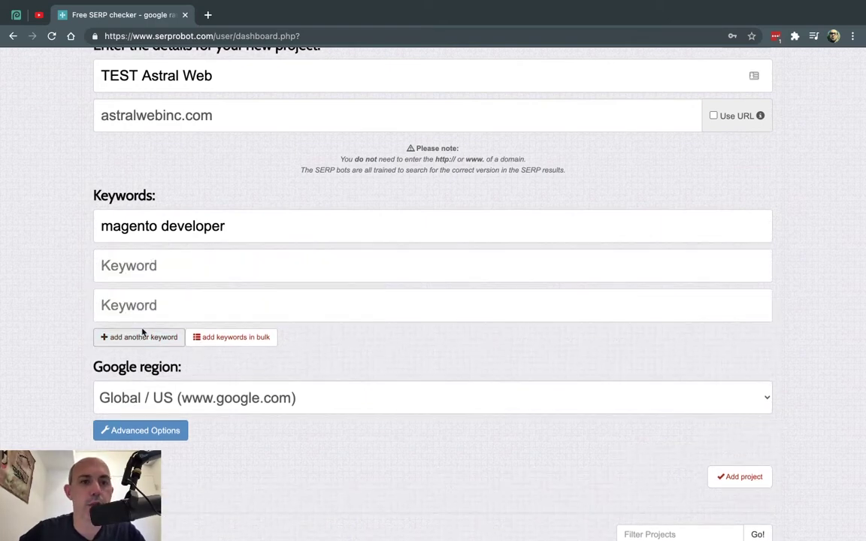
left_click(237, 338)
scroll(282, 342, "down", 1)
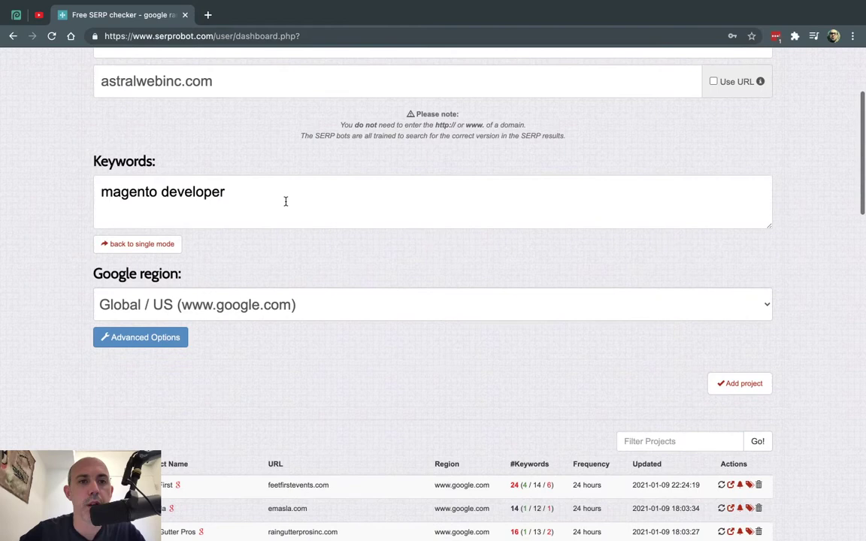
- Add "magento agency" and "magento" on separate lines below the first keyword in the bulk list
left_click(286, 201)
key("Return")
type("magento ")
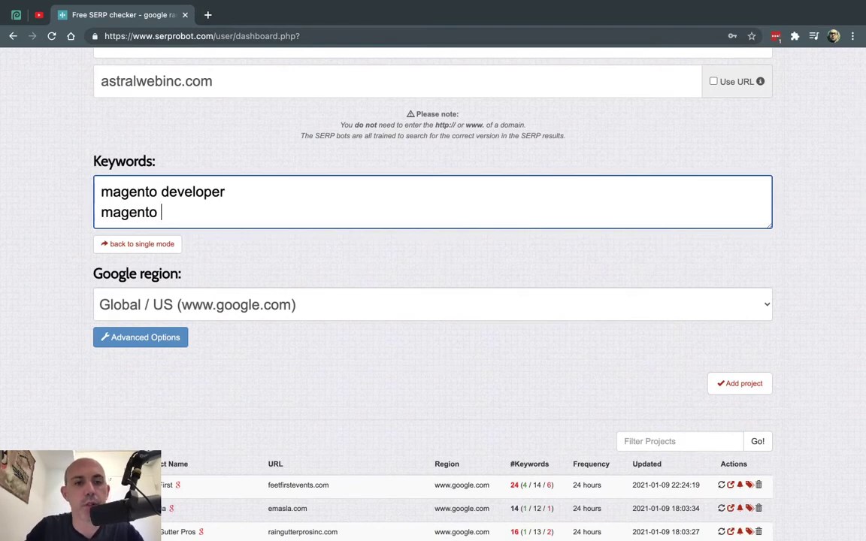
type("agency")
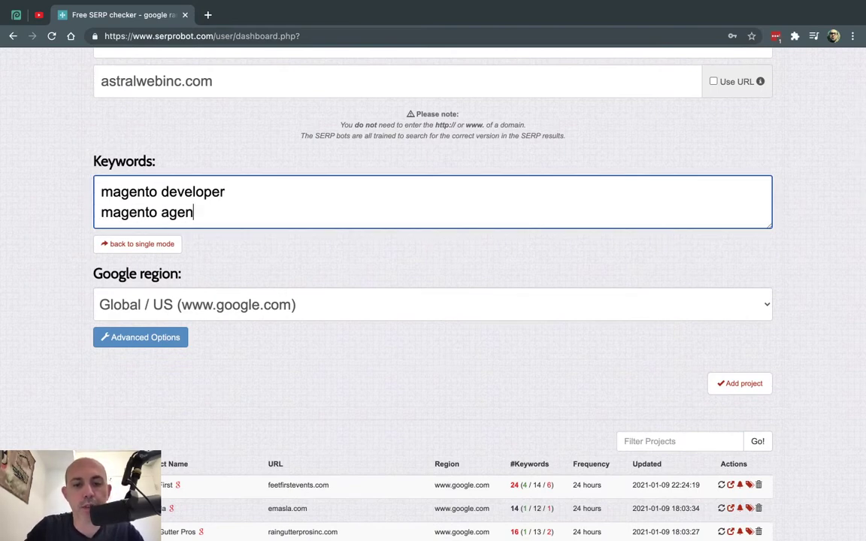
key("Return")
type("magenot")
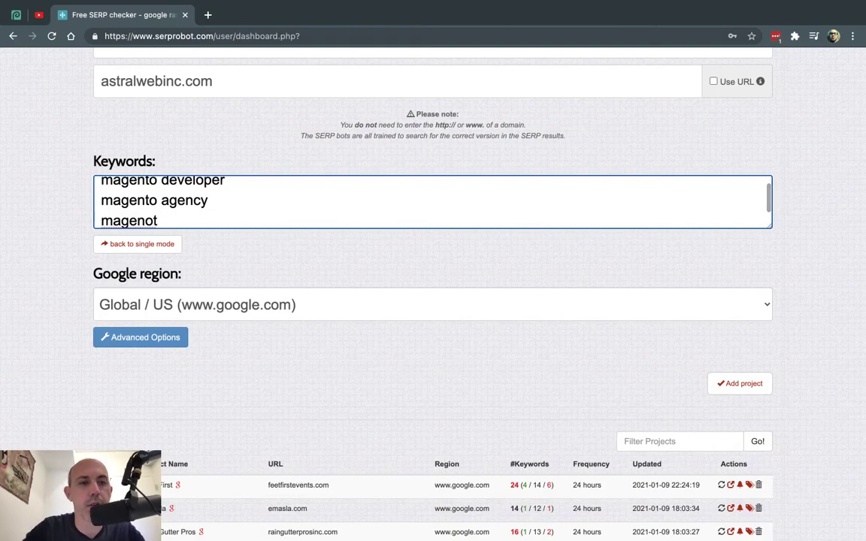
key("BackSpace")
key("BackSpace")
type("to")
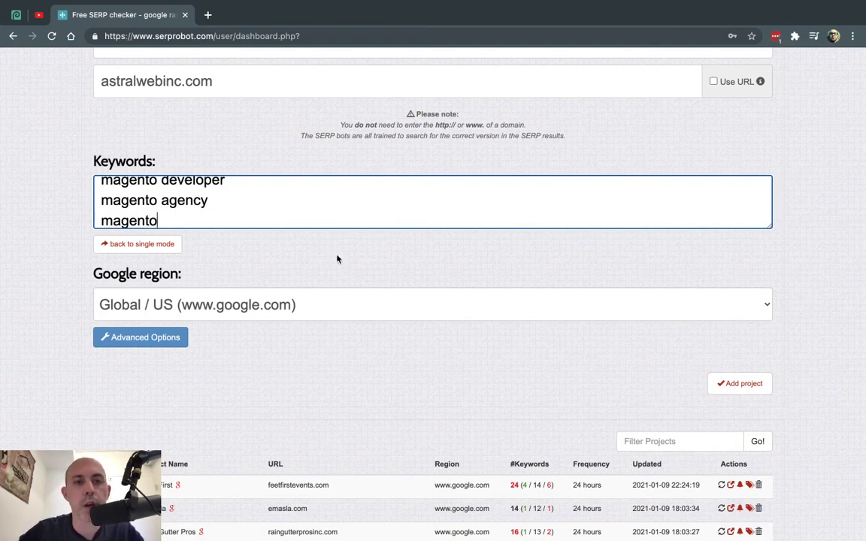
- Look over the new project form and return to the dashboard without adding the project
scroll(336, 259, "down", 3)
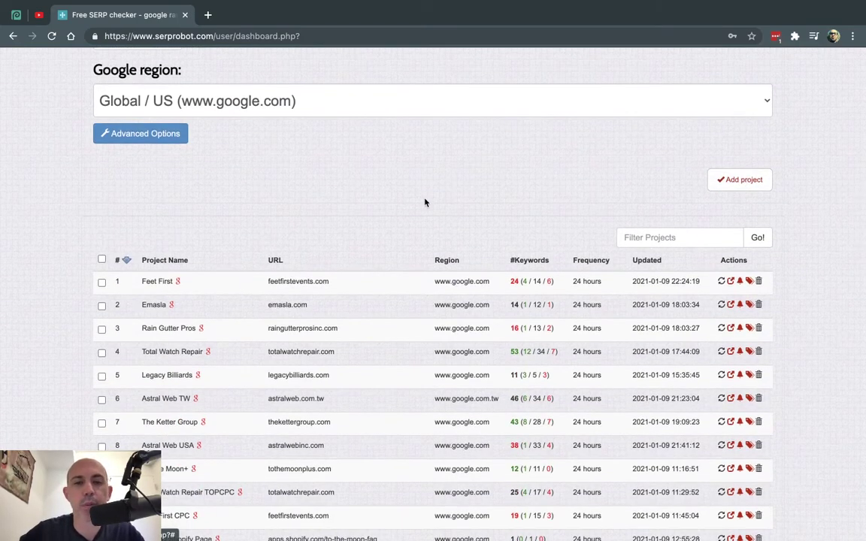
scroll(425, 202, "down", 2)
scroll(301, 248, "up", 7)
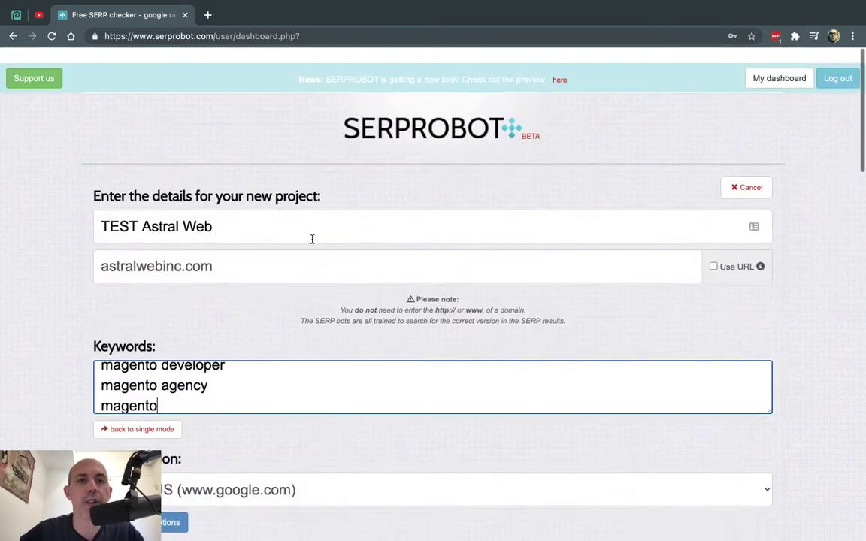
scroll(312, 239, "down", 1)
left_click(775, 63)
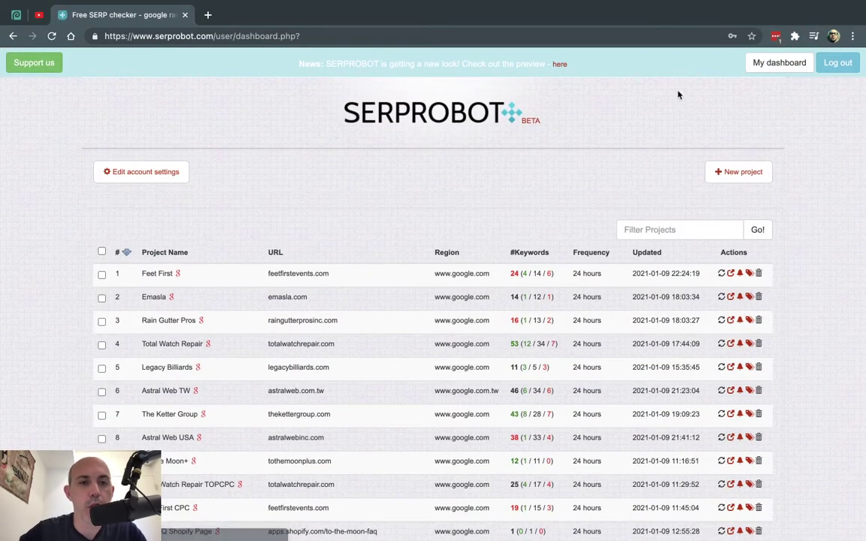
- Reopen the Astral Web USA project and examine its ranking summary and keyword table
scroll(601, 150, "down", 1)
left_click(170, 363)
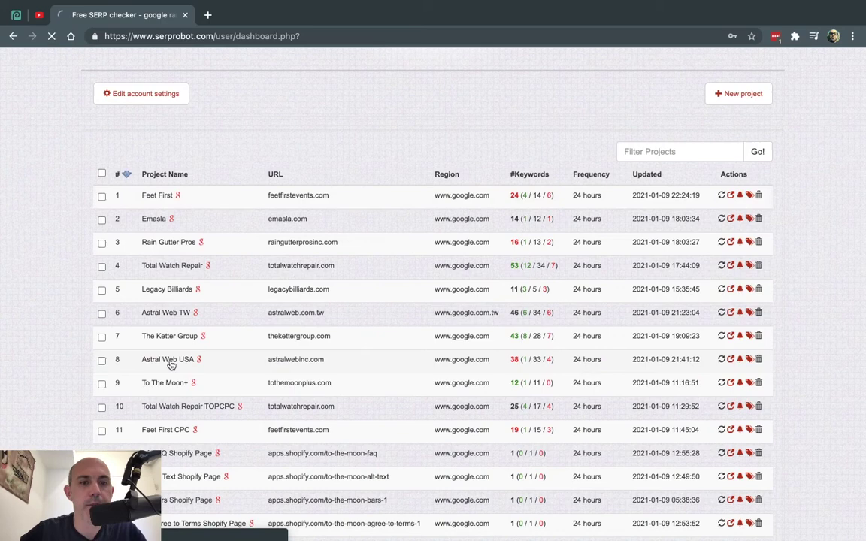
scroll(295, 316, "down", 2)
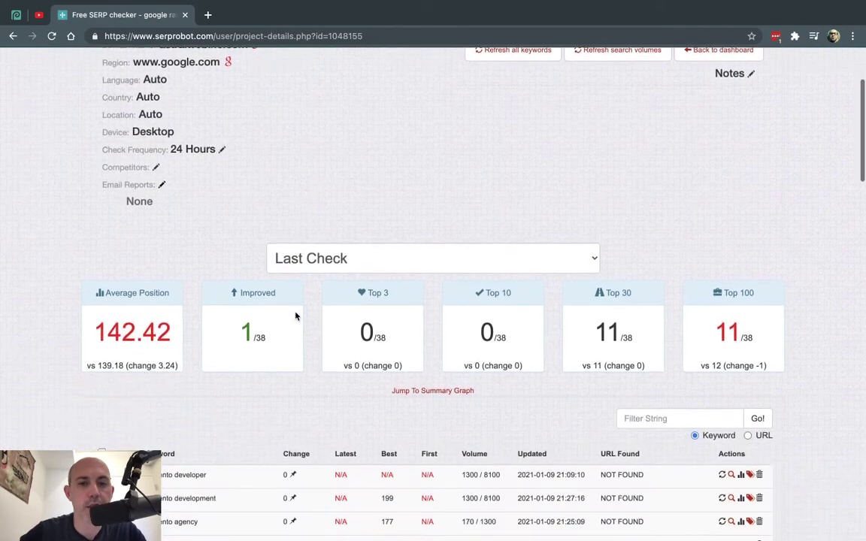
scroll(295, 316, "down", 4)
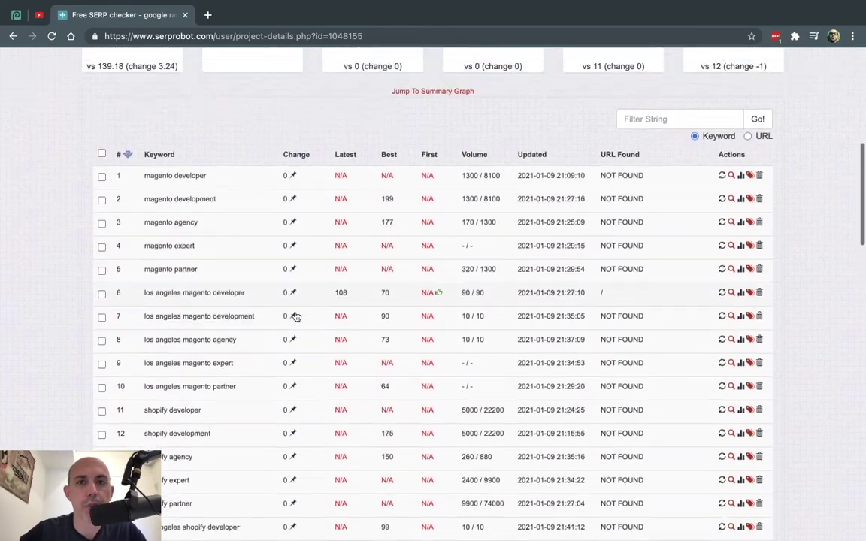
scroll(296, 316, "up", 2)
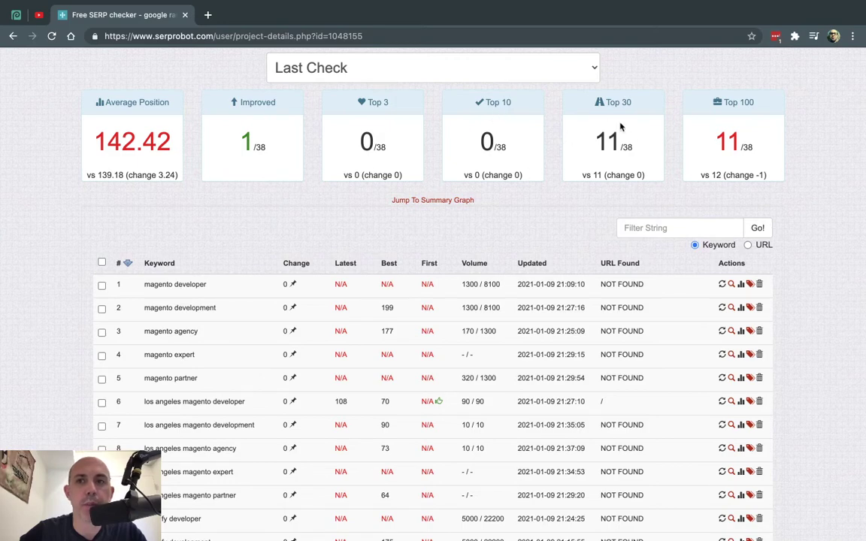
- Sort the keyword table by latest position, and re-sort it by search volume from highest to lowest
scroll(800, 174, "down", 3)
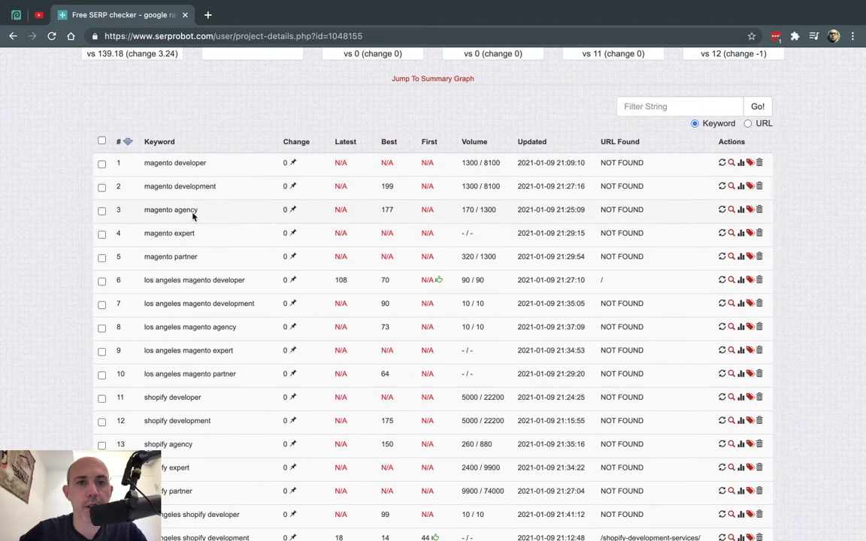
left_click(348, 143)
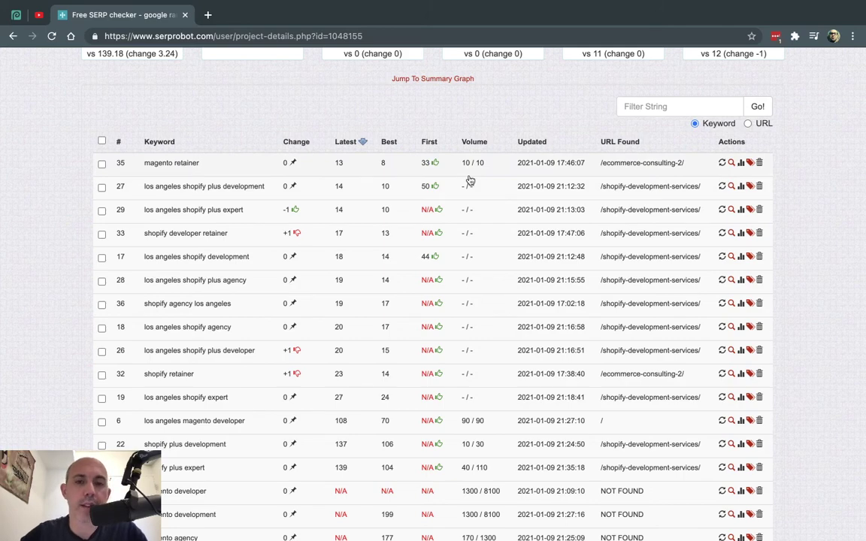
left_click(474, 143)
left_click(474, 143)
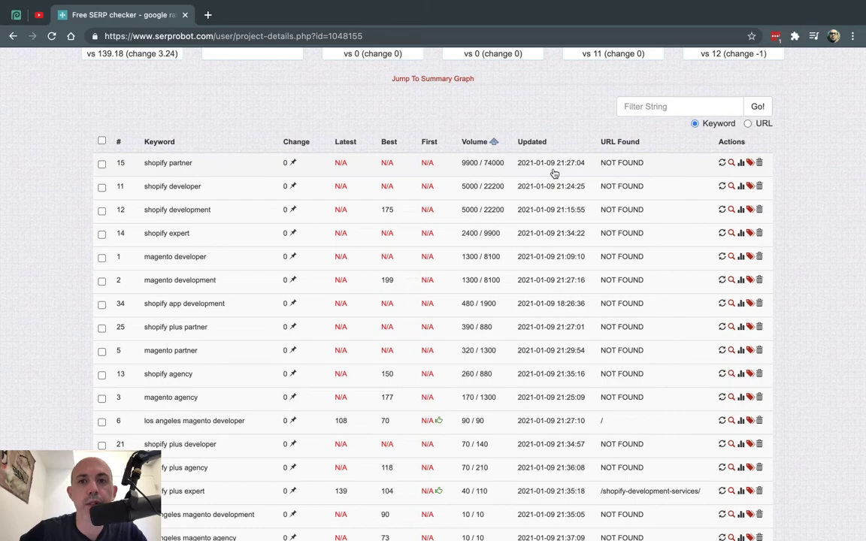
scroll(535, 244, "down", 2)
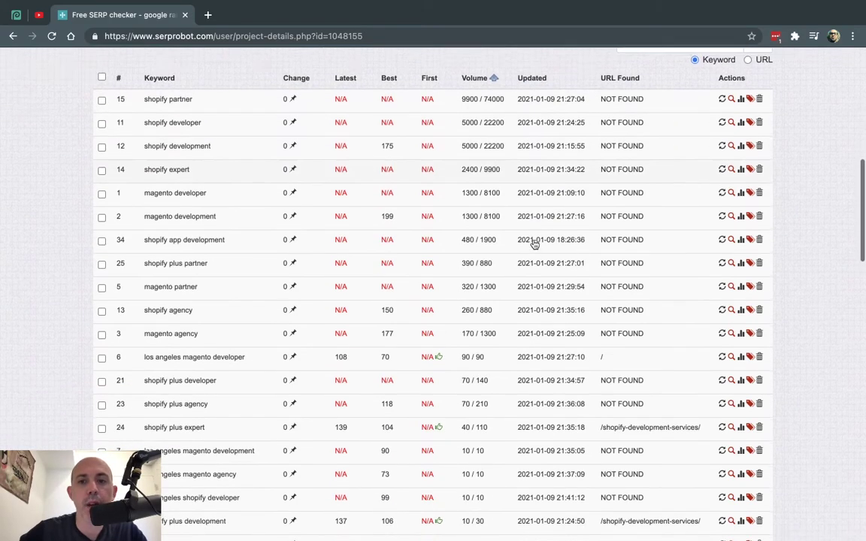
- Sort the keyword table by latest position again and review the last check summary of the "magento retainer" keyword
scroll(535, 245, "up", 3)
left_click(346, 195)
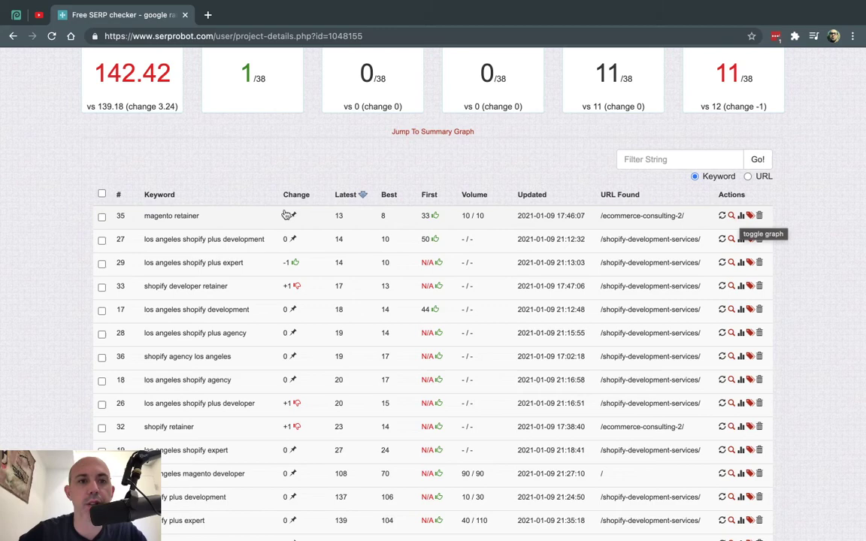
left_click(180, 217)
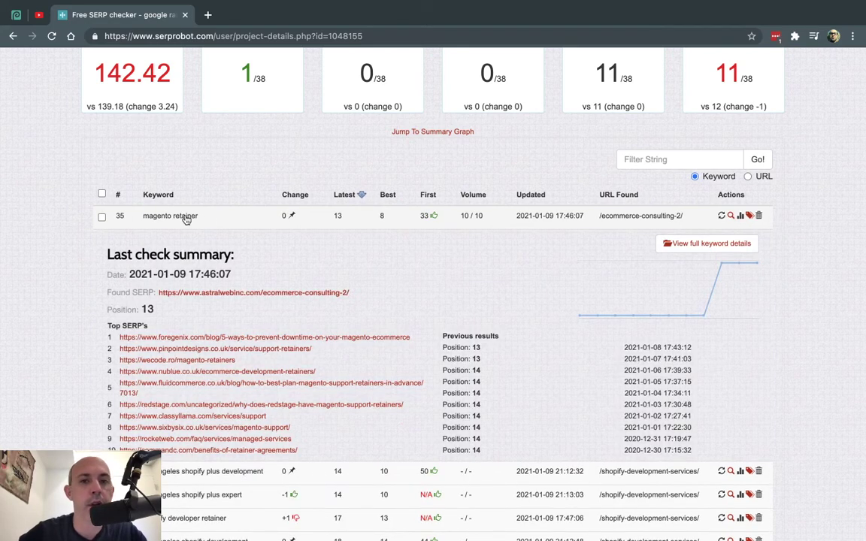
scroll(186, 220, "down", 1)
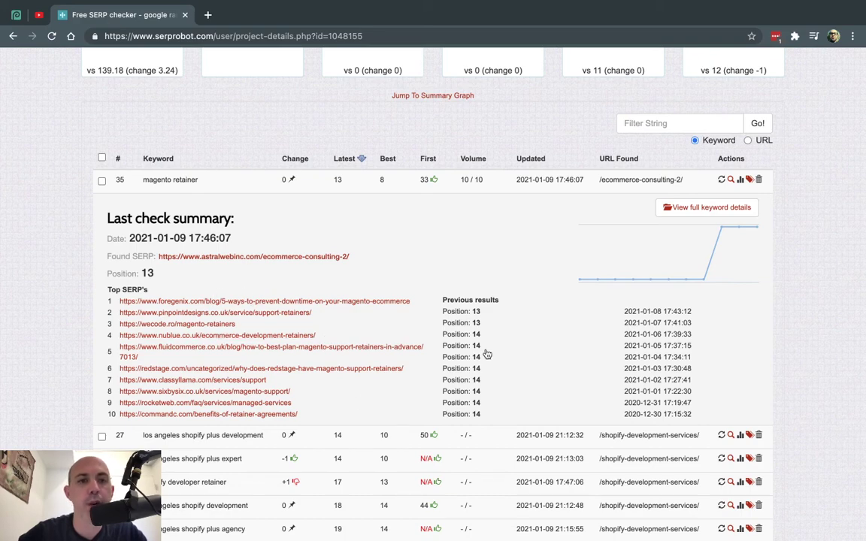
scroll(487, 354, "up", 2)
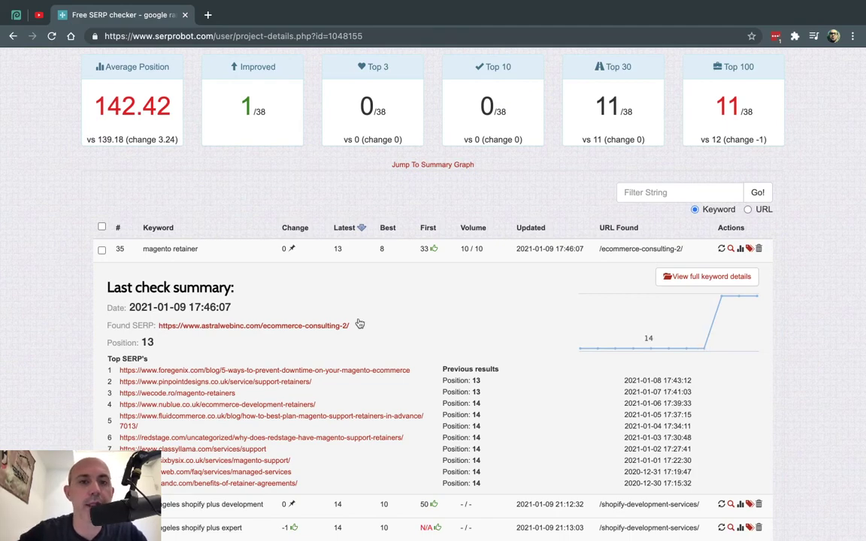
left_click(214, 244)
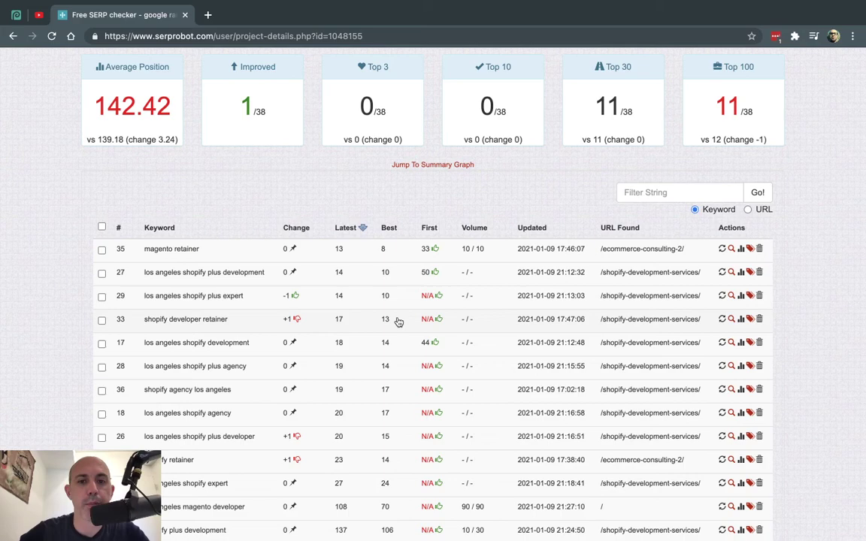
- Examine the Project Summary Graph of daily average positions below the keyword table
scroll(466, 342, "down", 20)
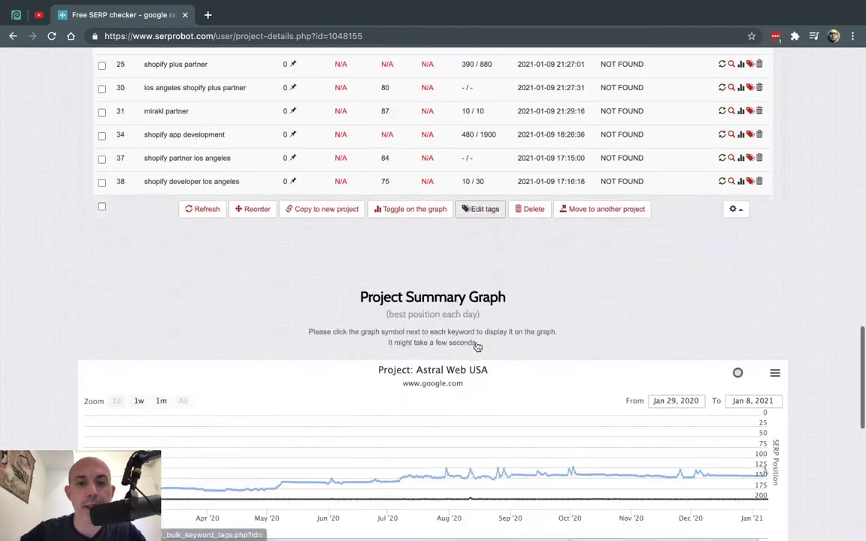
scroll(477, 346, "up", 3)
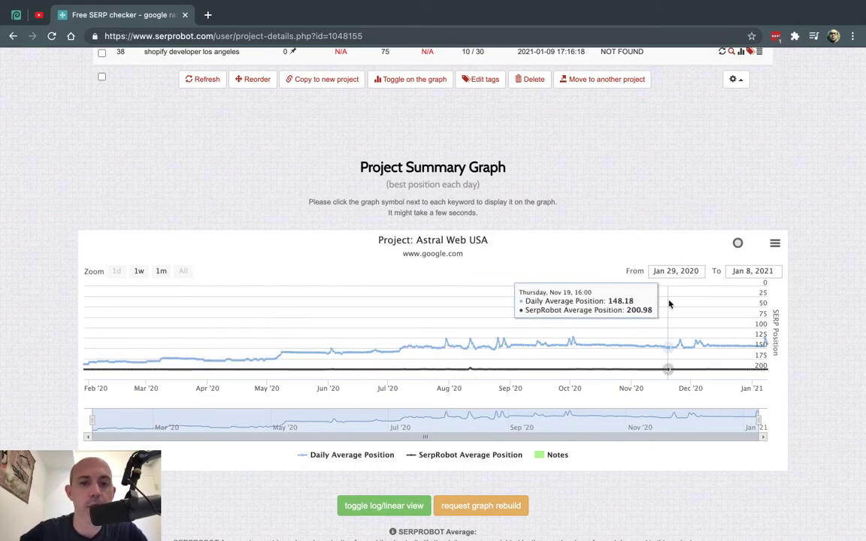
scroll(821, 252, "up", 15)
- Export the Astral Web USA project data as a CSV with the Brief Export type
scroll(822, 254, "up", 6)
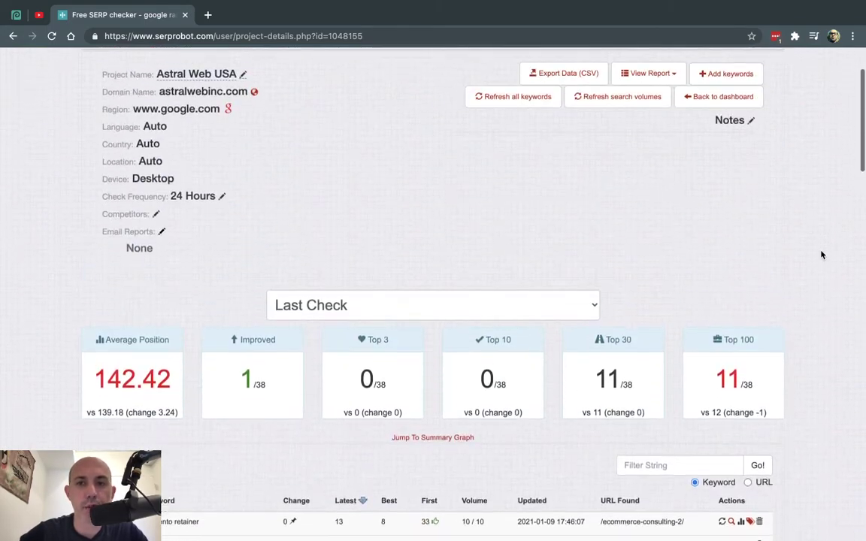
left_click(553, 171)
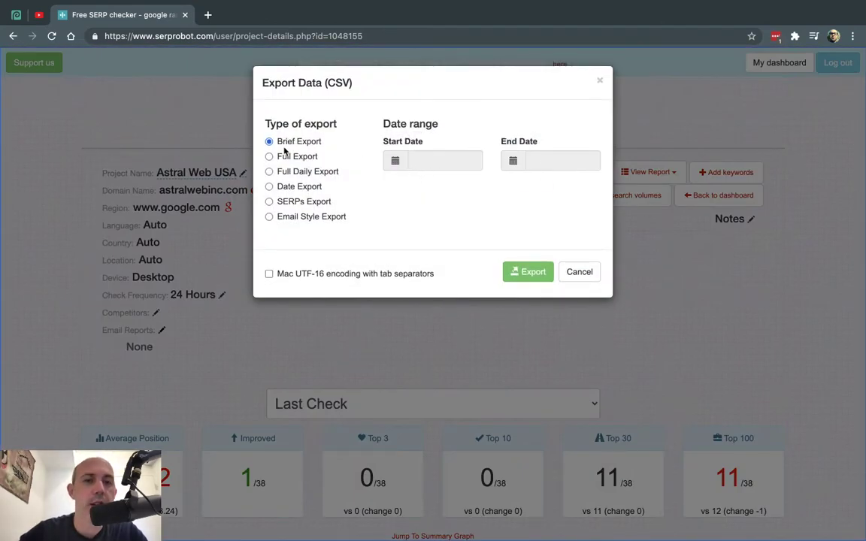
left_click(519, 268)
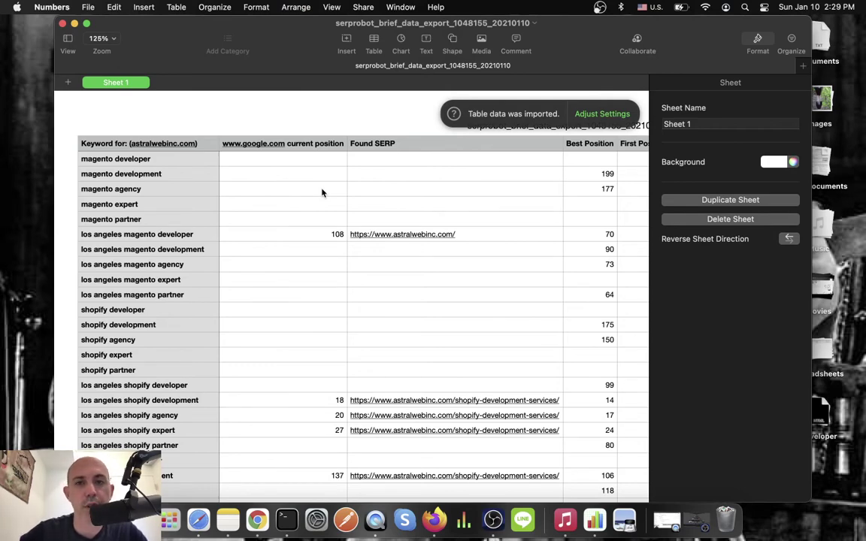
- Examine the exported table's position, search volume, CPC and CMP columns in Numbers, and close the file and the export dialog
scroll(443, 234, "right", 10)
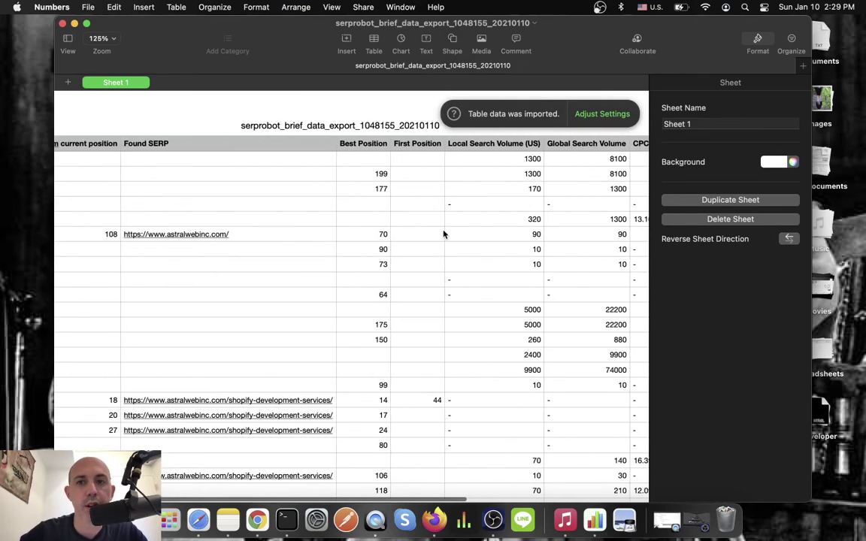
scroll(444, 235, "right", 8)
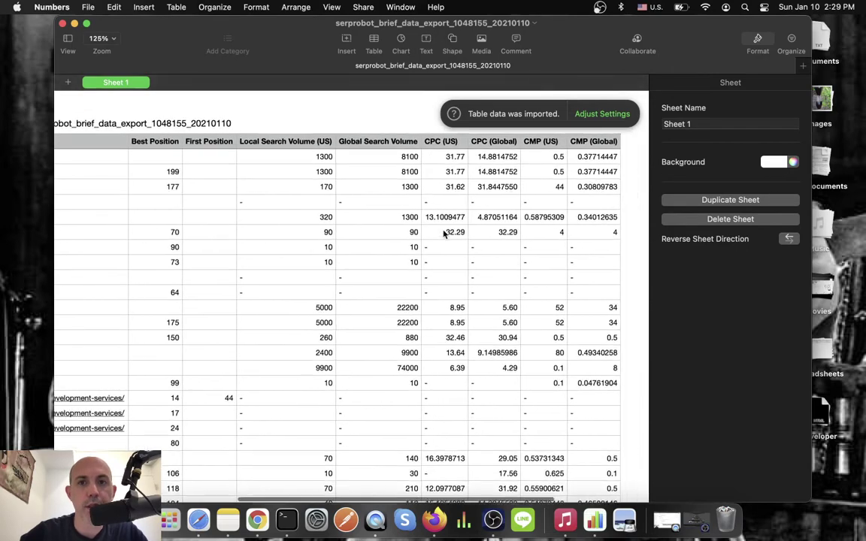
scroll(444, 235, "right", 1)
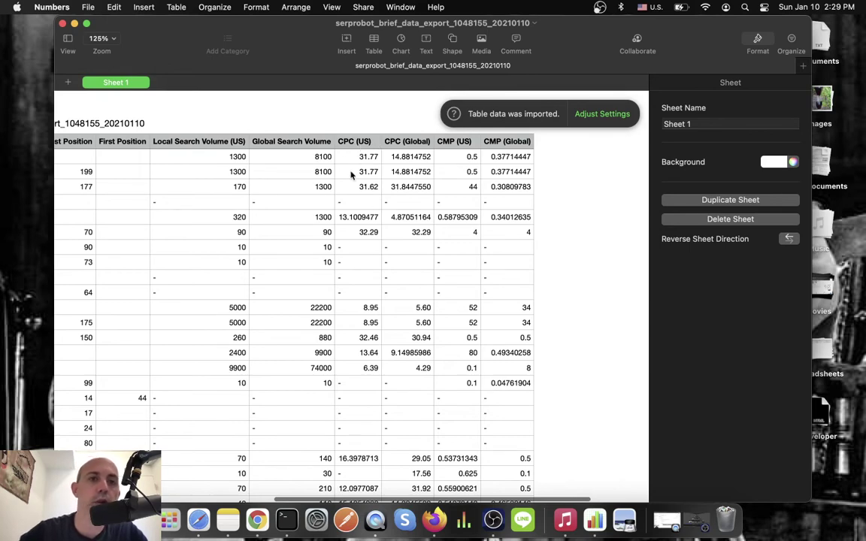
left_click(63, 23)
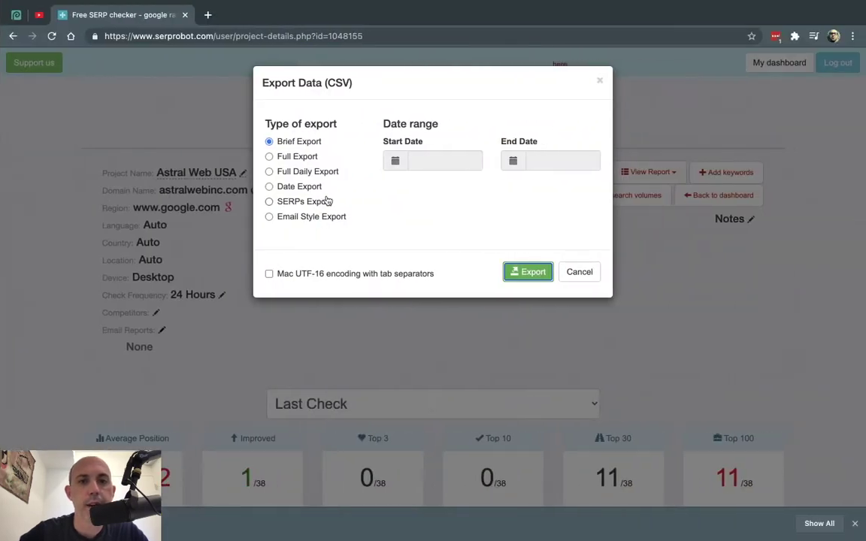
left_click(579, 273)
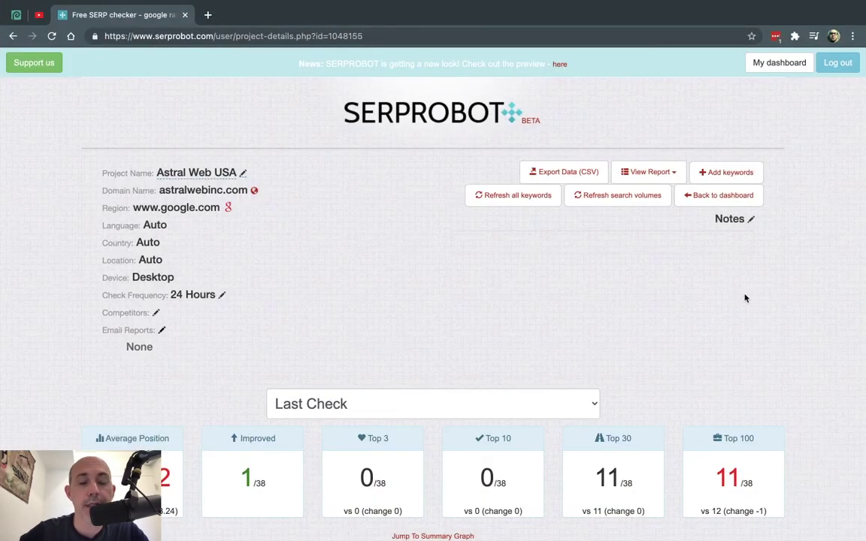
- Return to the dashboard and look over the project list and the SERP bot team's capacity and workload
left_click(763, 68)
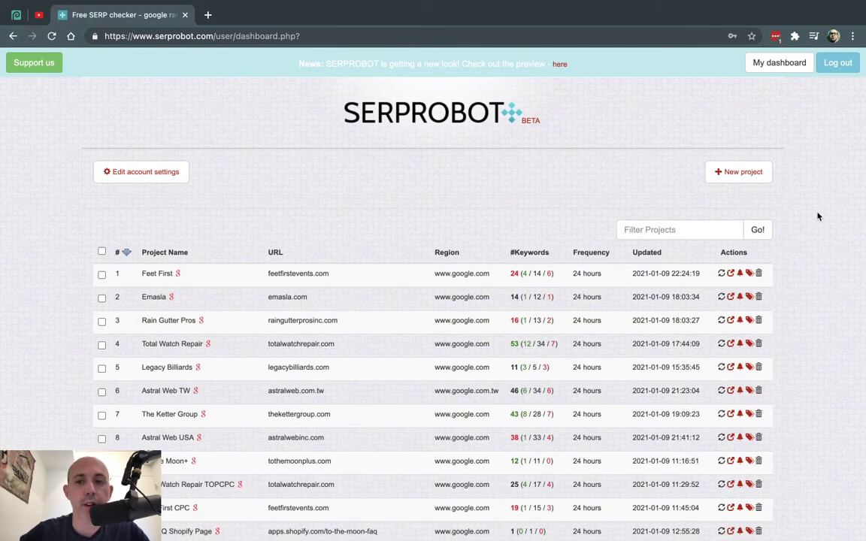
scroll(818, 216, "down", 10)
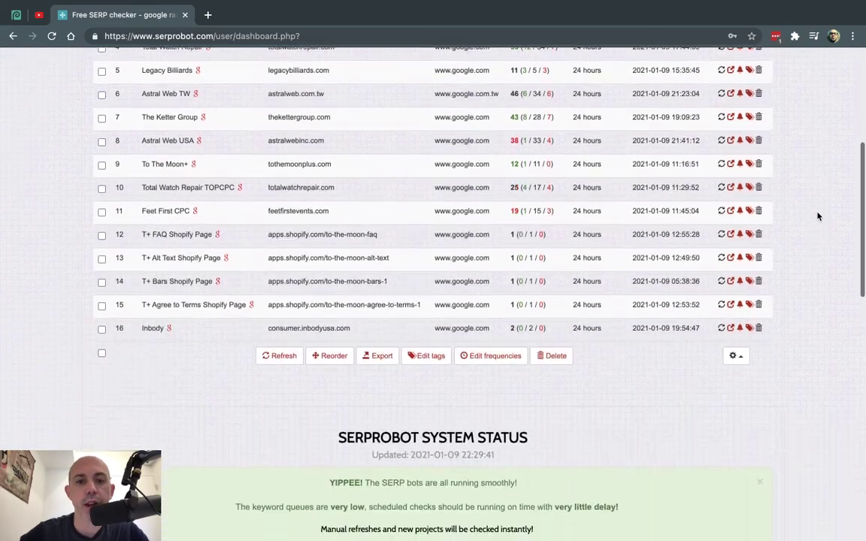
scroll(818, 216, "up", 6)
scroll(818, 216, "down", 10)
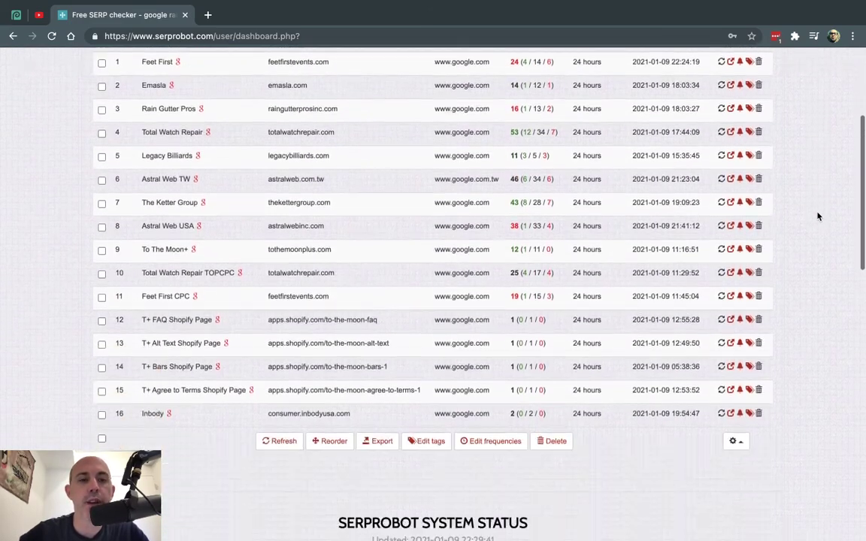
scroll(818, 216, "down", 9)
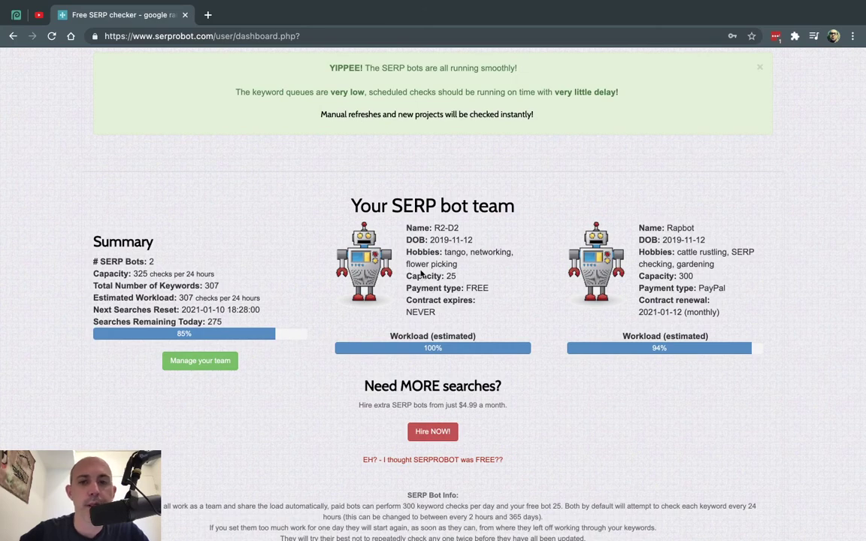
- Open the serprobot.com home page in a new incognito window
left_click(852, 36)
left_click(764, 96)
type("serpr")
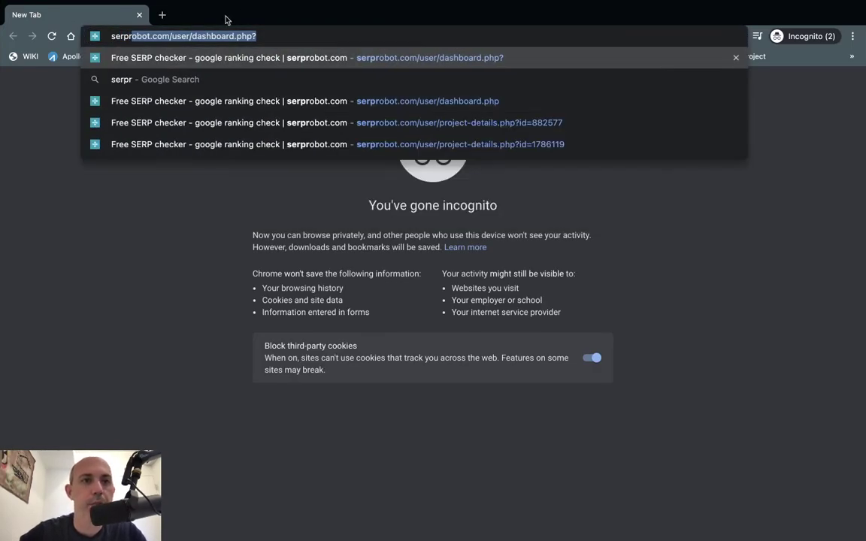
left_click_drag(170, 35, 358, 31)
key("BackSpace")
key("Return")
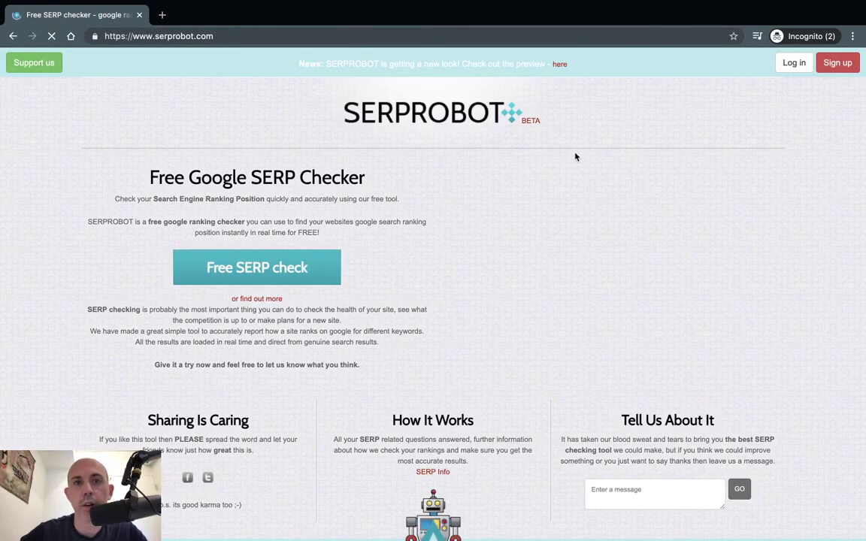
- Look over the public home page and go back to the project list in the logged-in dashboard window
scroll(509, 263, "down", 3)
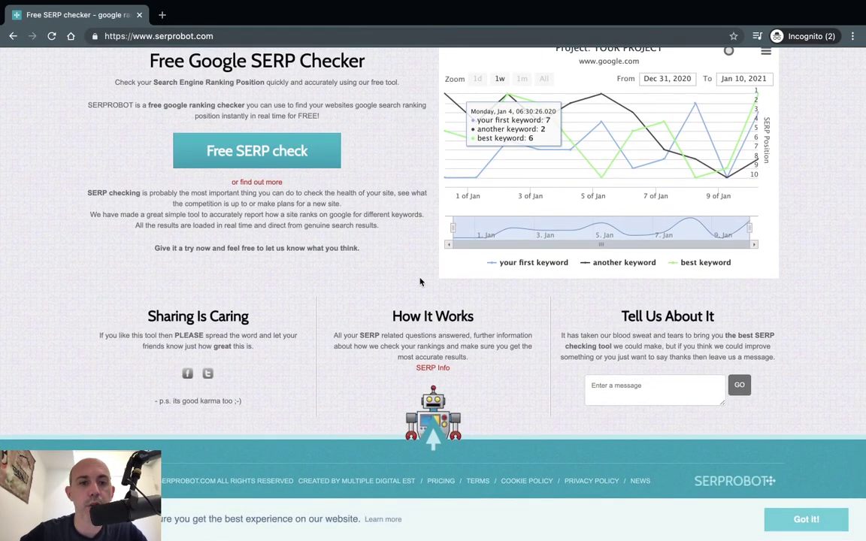
scroll(419, 282, "up", 3)
key("ctrl+Left")
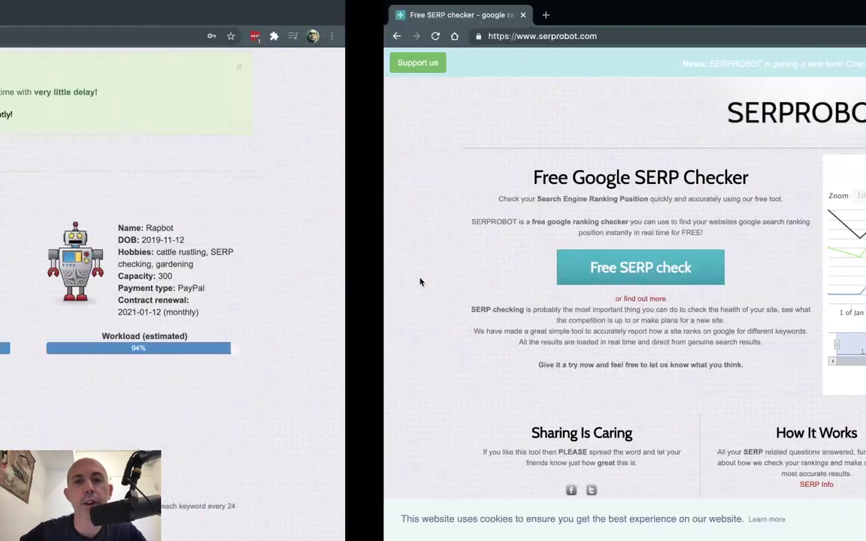
scroll(791, 148, "up", 3)
scroll(792, 148, "up", 10)
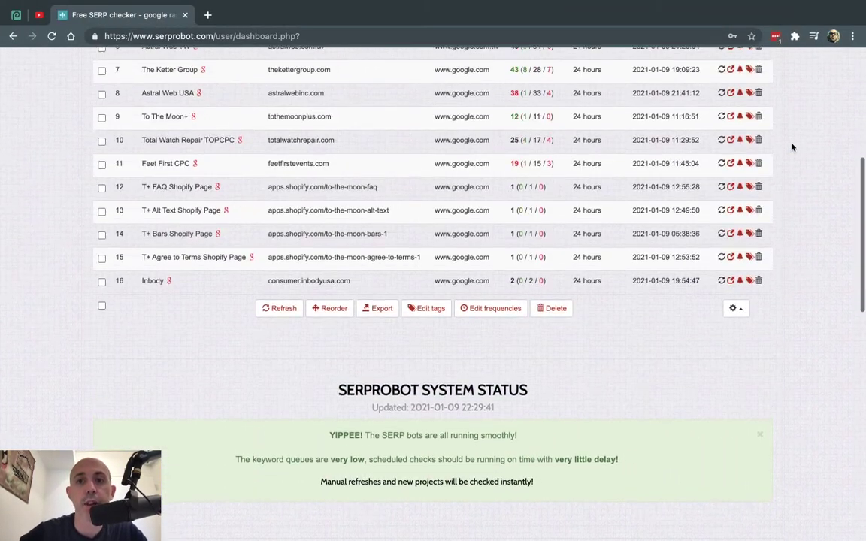